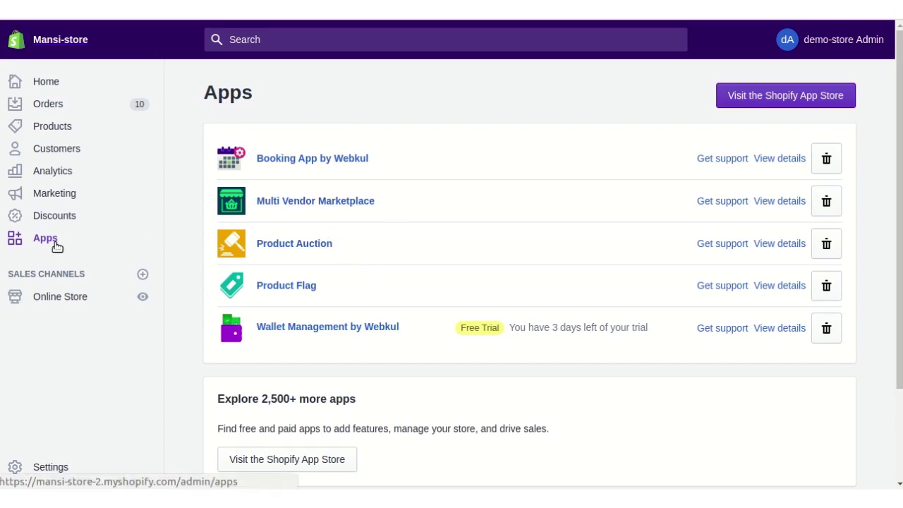
Search the Shopify App Store for 'OTP on cart' and open the Webkul app listing
{"action": "left_click", "coordinate": [758, 96]}
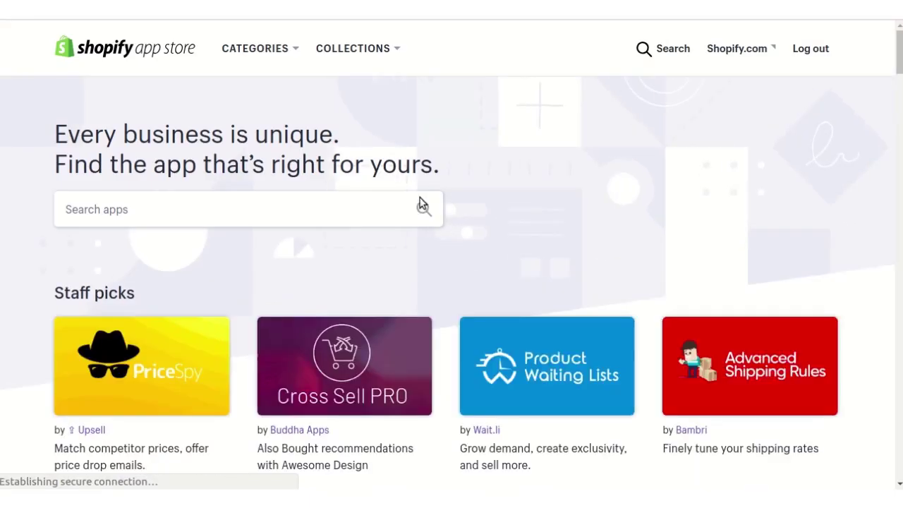
{"action": "left_click", "coordinate": [256, 205]}
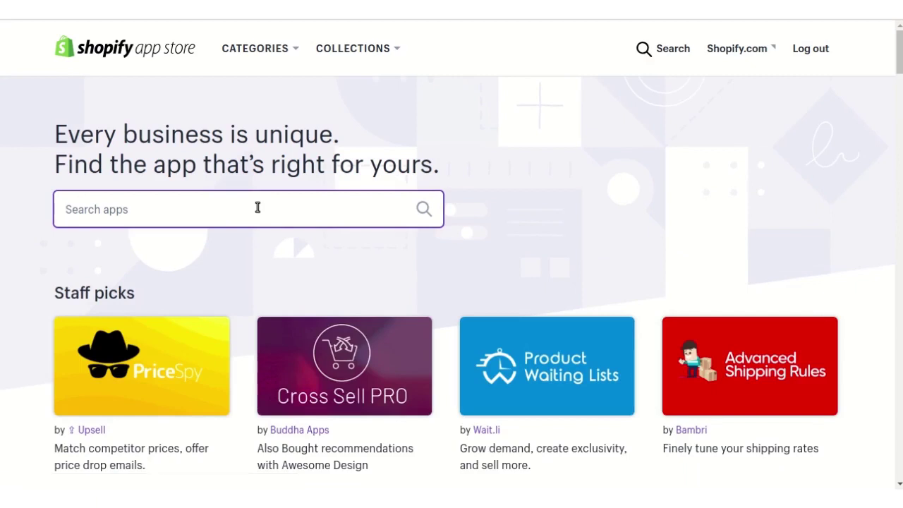
{"action": "type", "text": "orP on cart"}
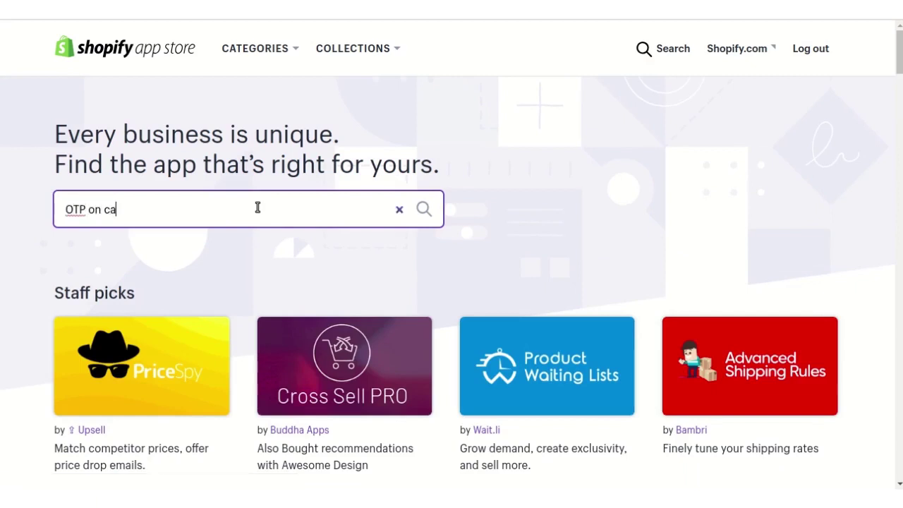
{"action": "key", "text": "Return"}
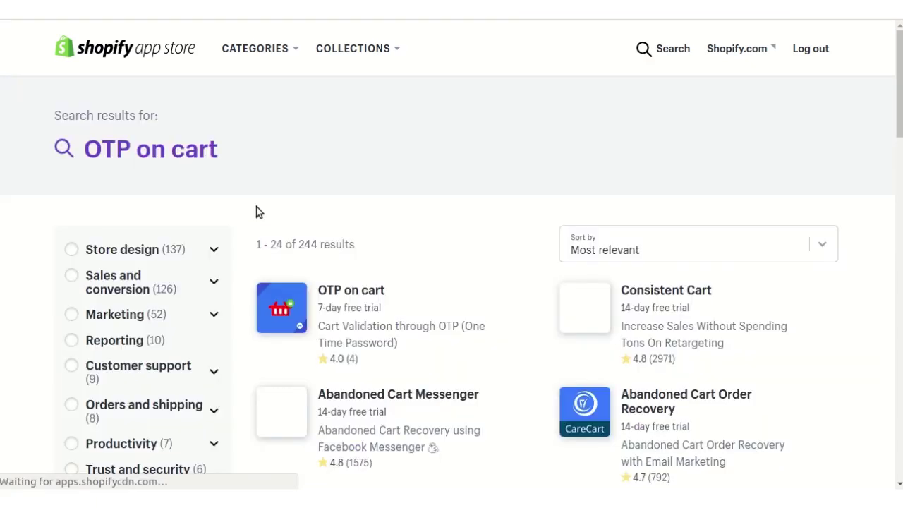
{"action": "left_click", "coordinate": [346, 289]}
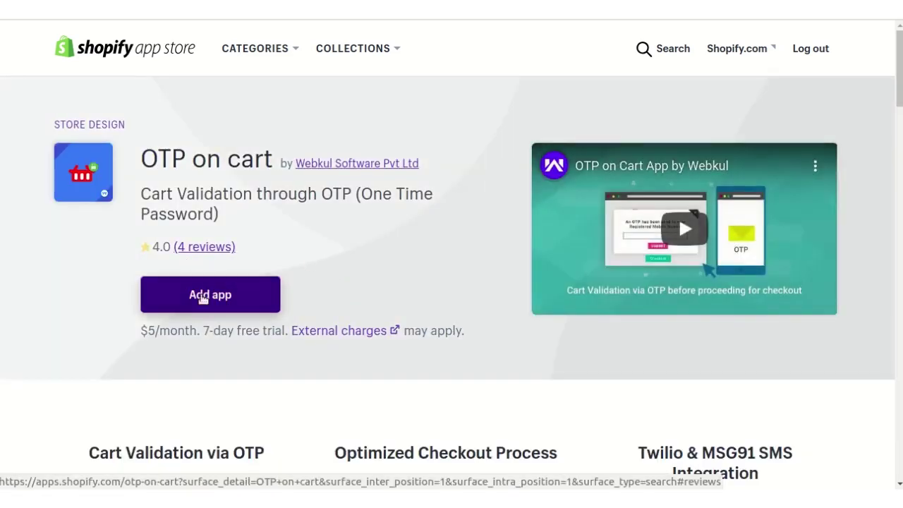
Add OTP on cart to the store and approve its installation permissions
{"action": "left_click", "coordinate": [205, 308]}
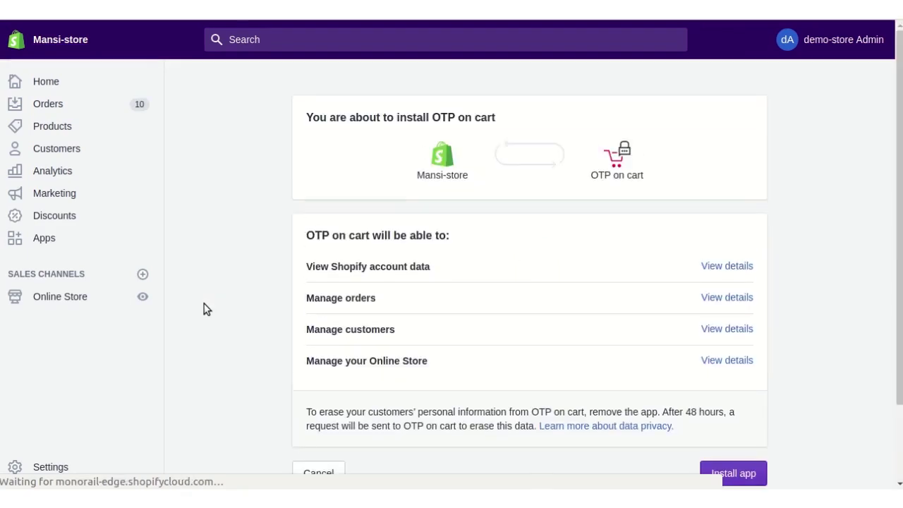
{"action": "scroll", "coordinate": [736, 424], "scroll_direction": "down", "scroll_amount": 1}
{"action": "scroll", "coordinate": [736, 423], "scroll_direction": "down", "scroll_amount": 2}
{"action": "left_click", "coordinate": [732, 380]}
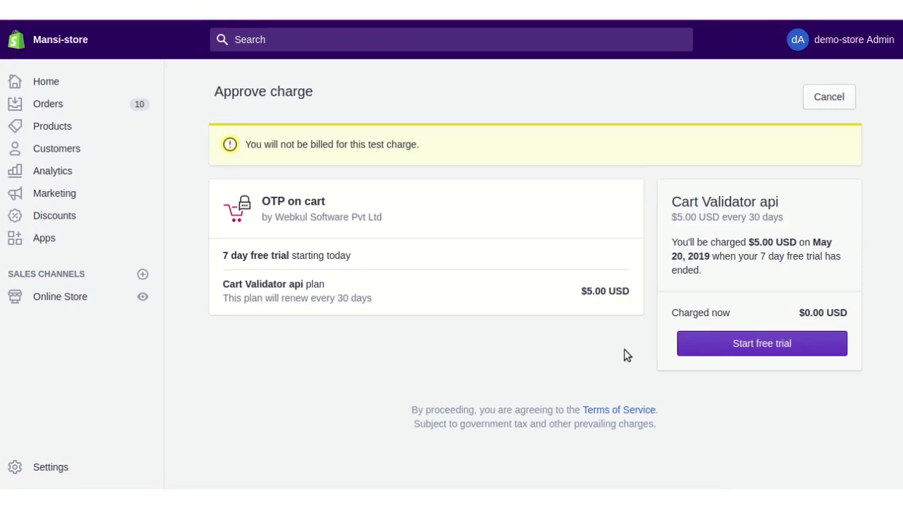
Approve the Cart Validator api plan charge to start the 7-day free trial
{"action": "left_click", "coordinate": [735, 347]}
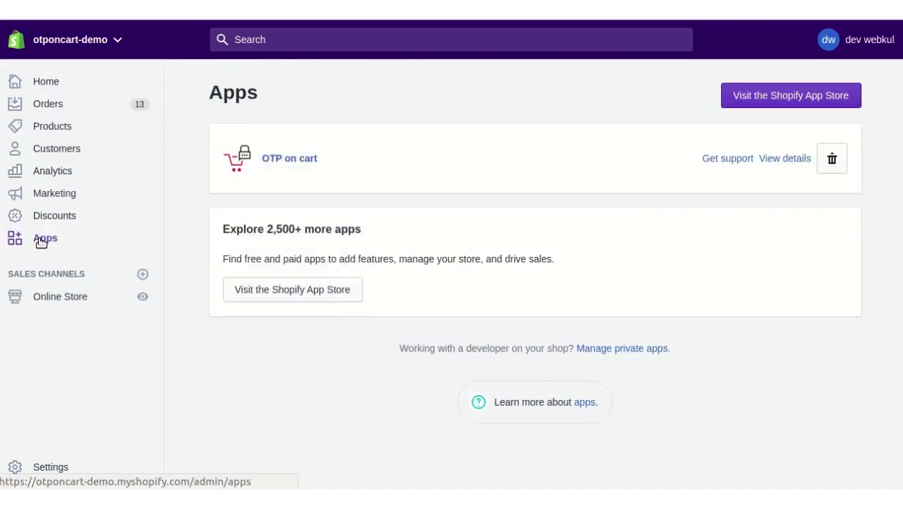
Open OTP on cart from the installed Apps list to view its General Configuration
{"action": "left_click", "coordinate": [291, 160]}
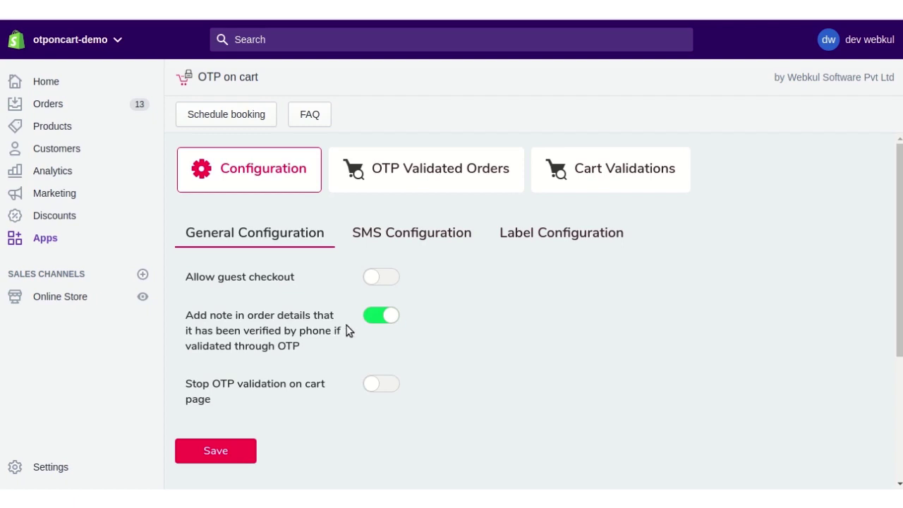
{"action": "left_click", "coordinate": [55, 107]}
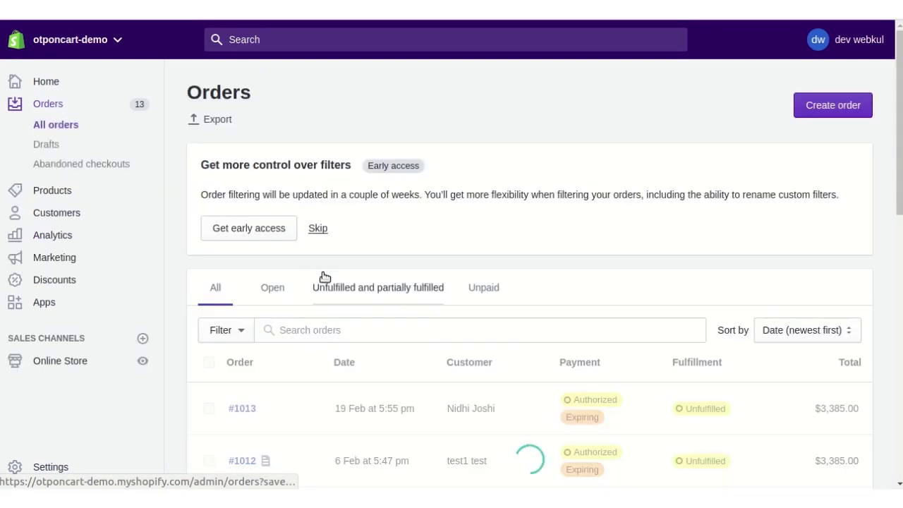
{"action": "scroll", "coordinate": [330, 310], "scroll_direction": "down", "scroll_amount": 3}
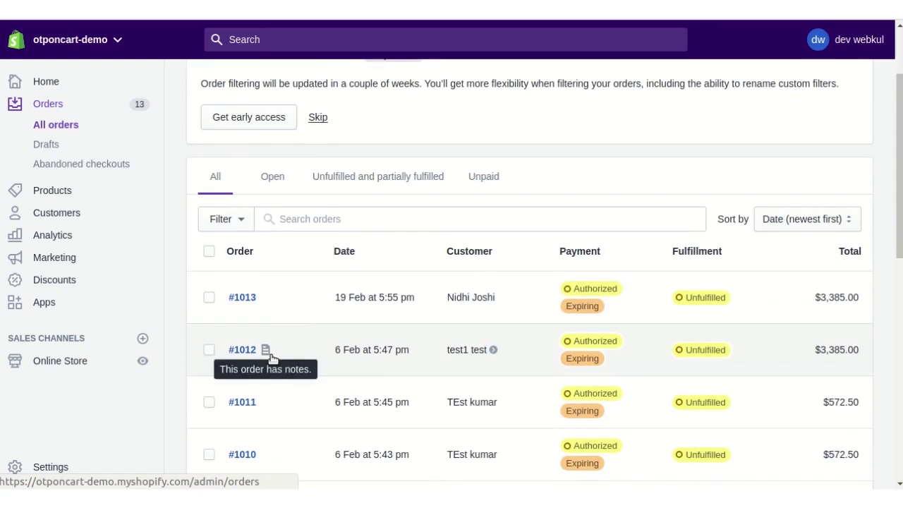
{"action": "left_click", "coordinate": [256, 349]}
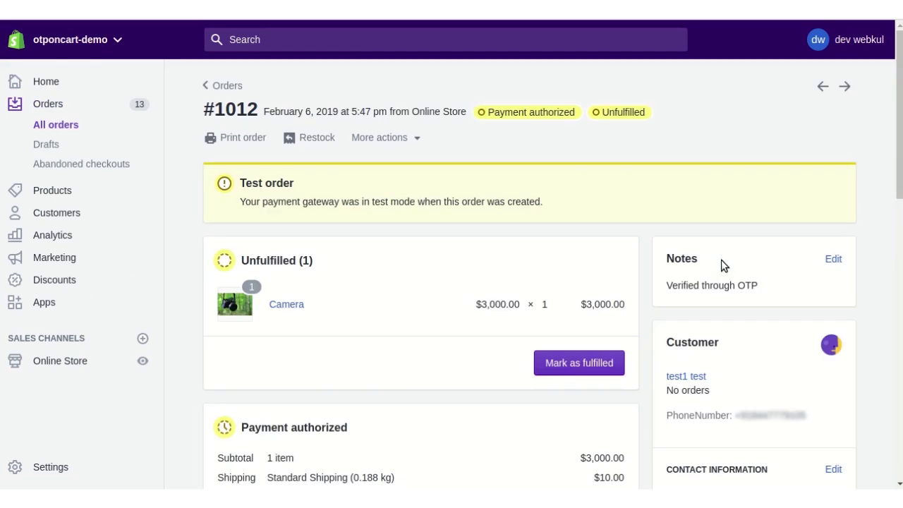
{"action": "triple_click", "coordinate": [744, 285]}
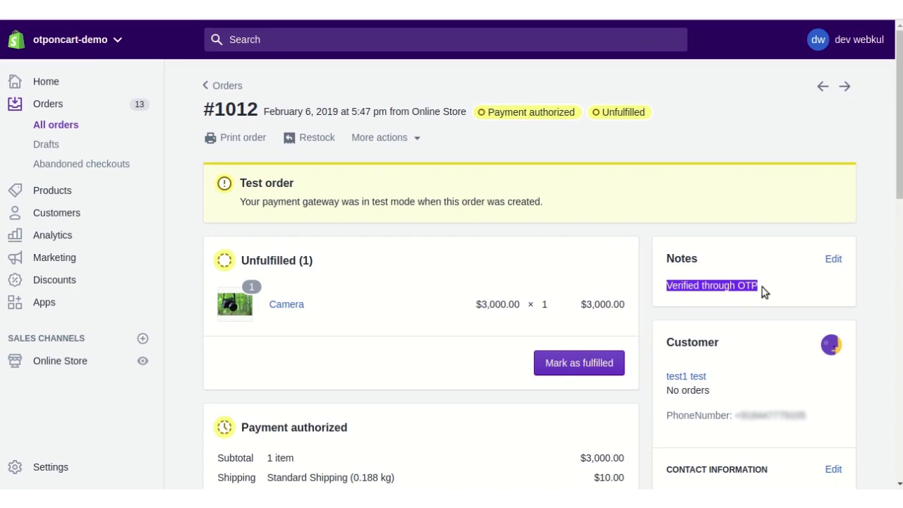
{"action": "key", "text": "alt+Left"}
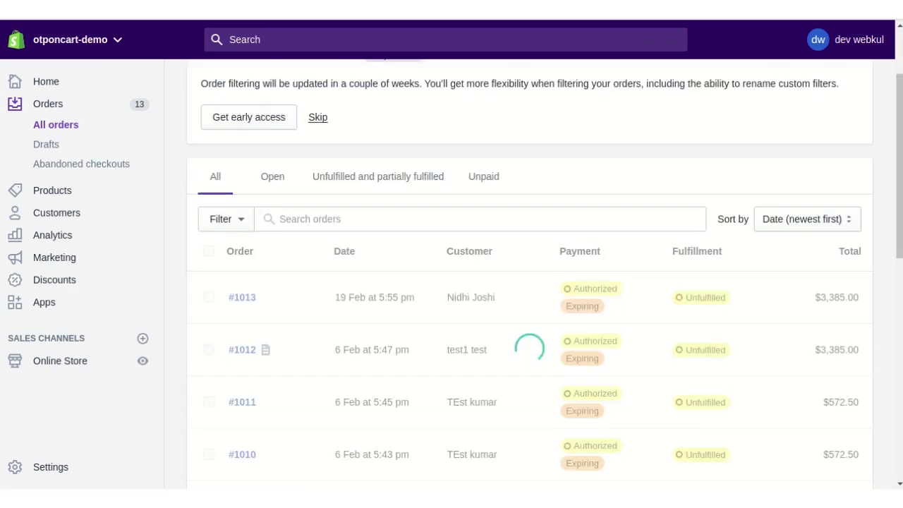
{"action": "key", "text": "alt+Left"}
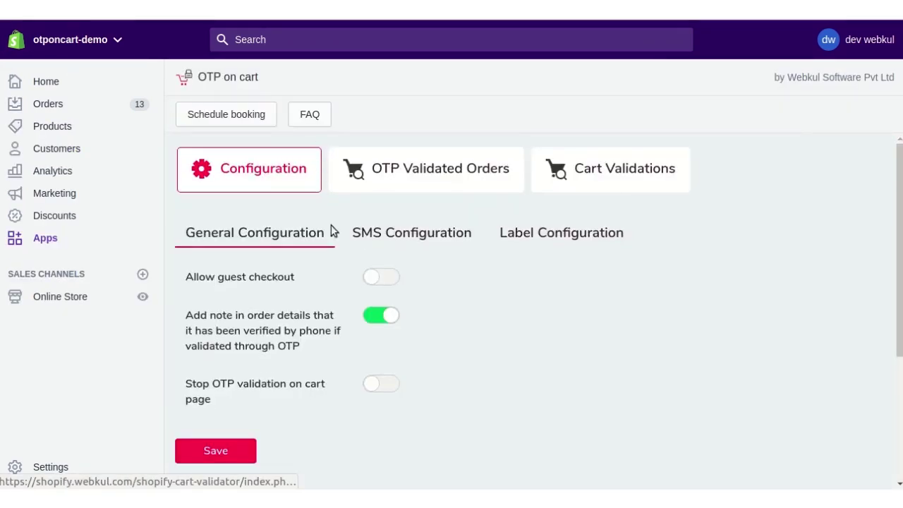
Show OTP on cart's SMS Configuration with msg91 as the gateway and its key, sender and message fields
{"action": "scroll", "coordinate": [325, 349], "scroll_direction": "down", "scroll_amount": 1}
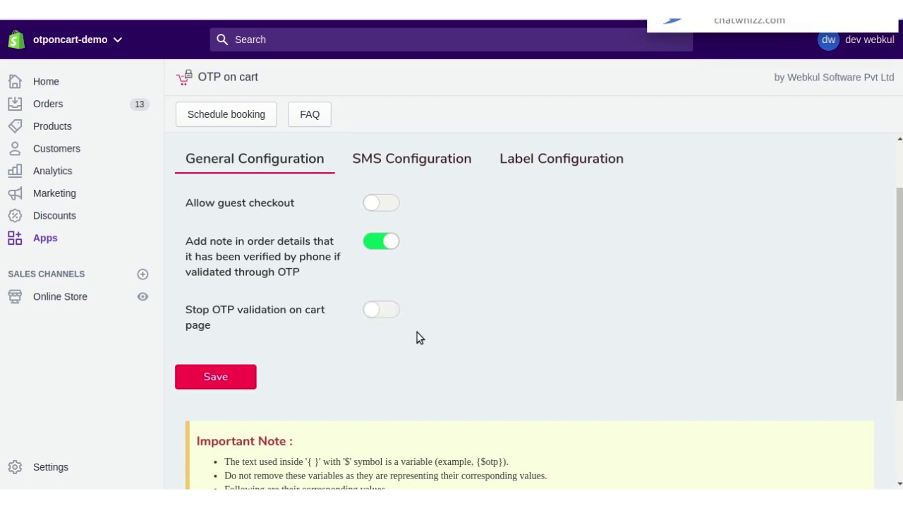
{"action": "left_click", "coordinate": [397, 161]}
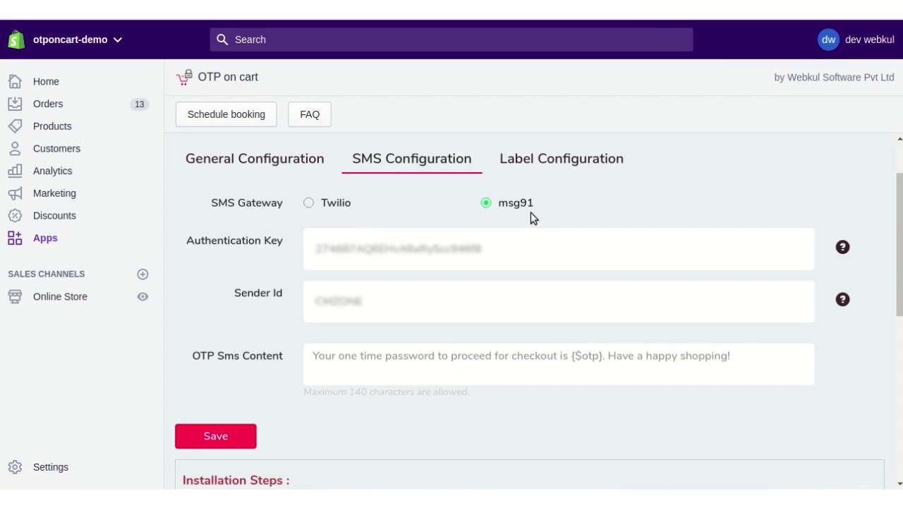
Switch the SMS gateway to Twilio, then back to msg91
{"action": "left_click", "coordinate": [334, 205]}
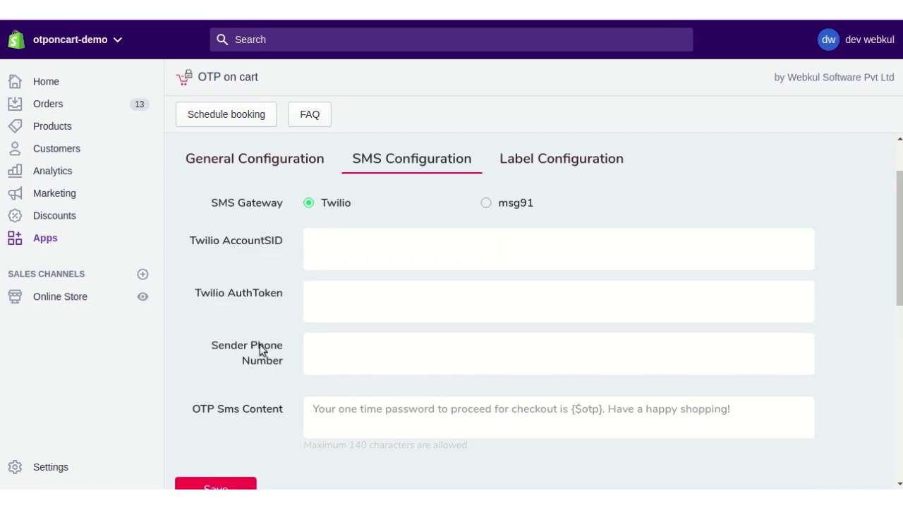
{"action": "scroll", "coordinate": [240, 402], "scroll_direction": "down", "scroll_amount": 2}
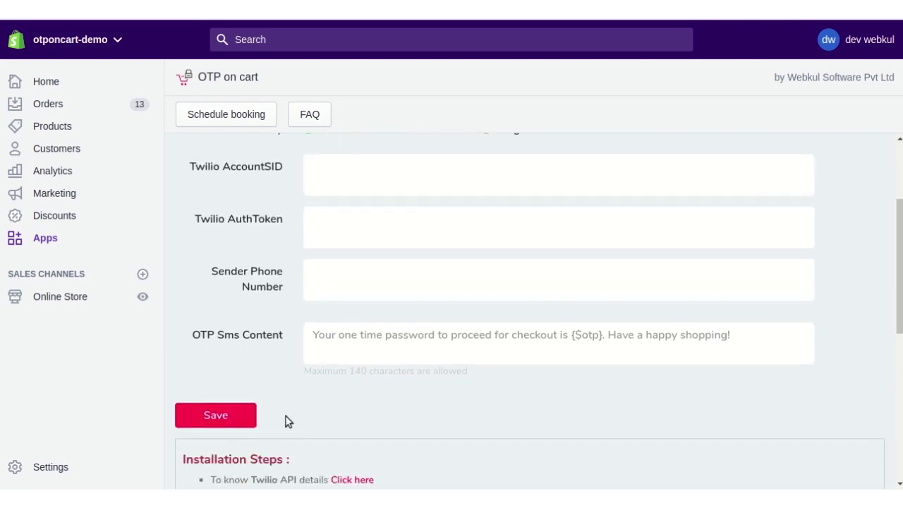
{"action": "scroll", "coordinate": [285, 419], "scroll_direction": "up", "scroll_amount": 2}
{"action": "scroll", "coordinate": [288, 418], "scroll_direction": "up", "scroll_amount": 2}
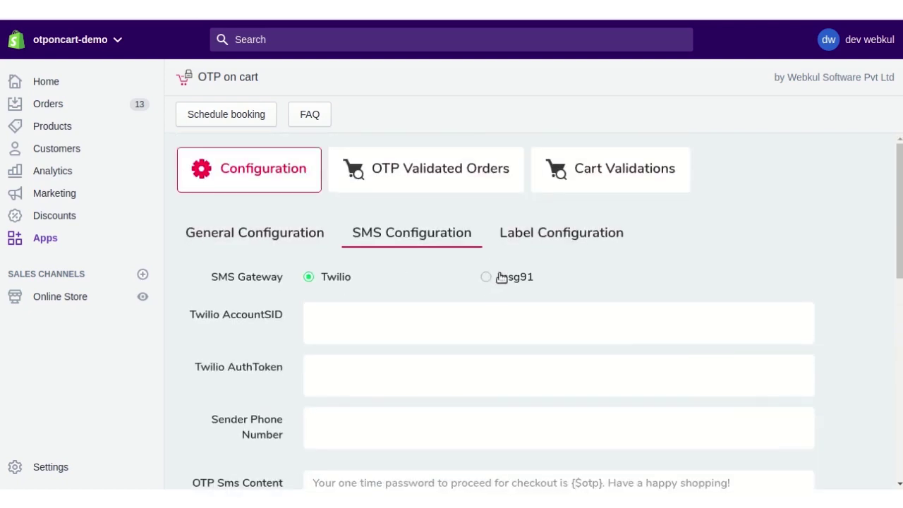
{"action": "left_click", "coordinate": [528, 277]}
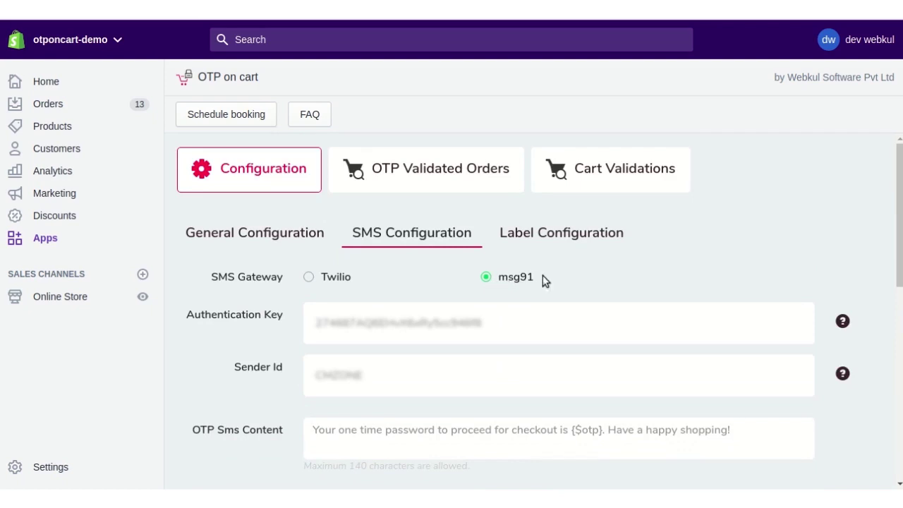
Open the Label Configuration settings for the checkout popup messages
{"action": "scroll", "coordinate": [278, 295], "scroll_direction": "down", "scroll_amount": 1}
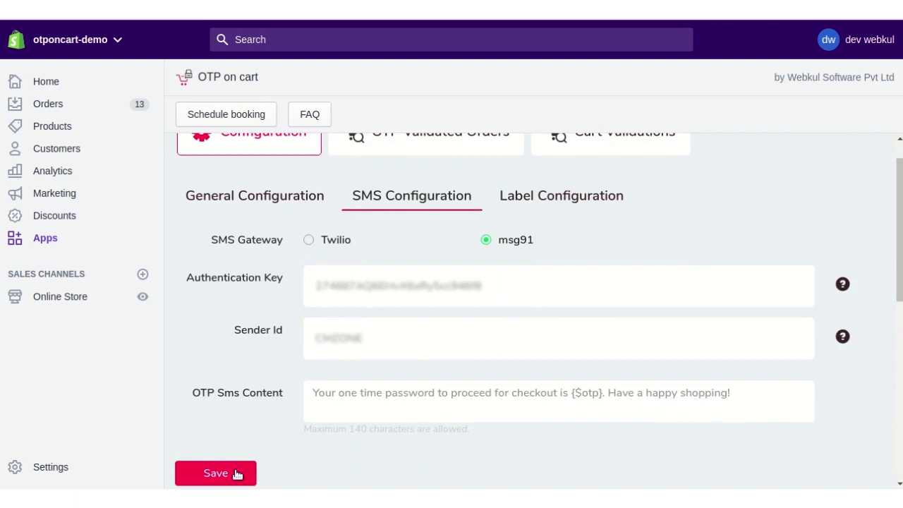
{"action": "scroll", "coordinate": [254, 425], "scroll_direction": "up", "scroll_amount": 1}
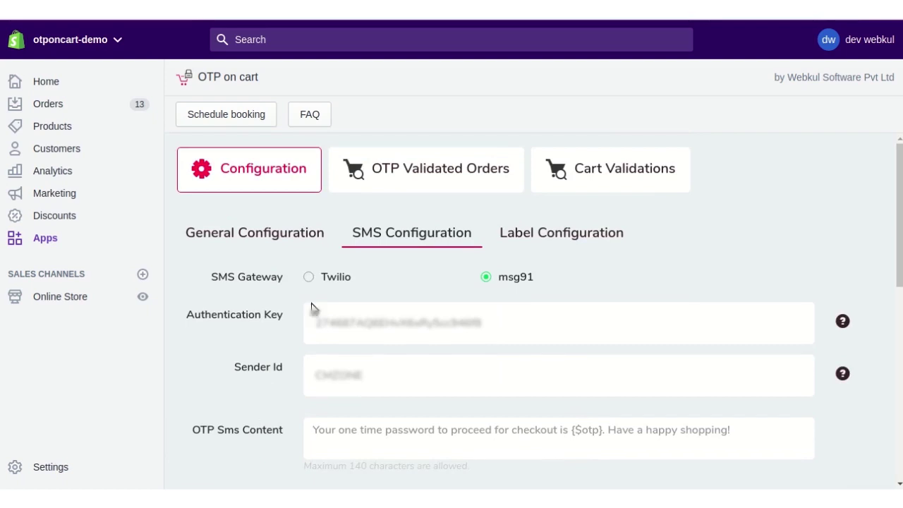
{"action": "left_click", "coordinate": [557, 241]}
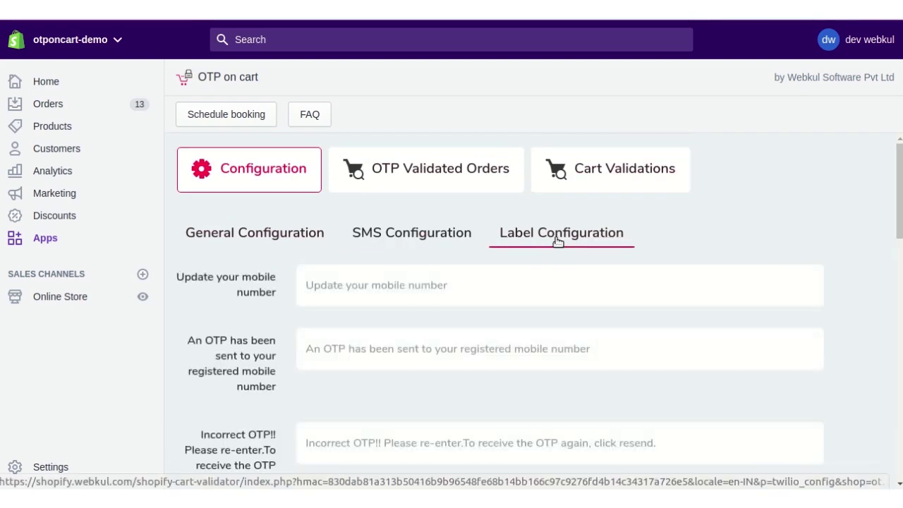
{"action": "scroll", "coordinate": [536, 310], "scroll_direction": "down", "scroll_amount": 7}
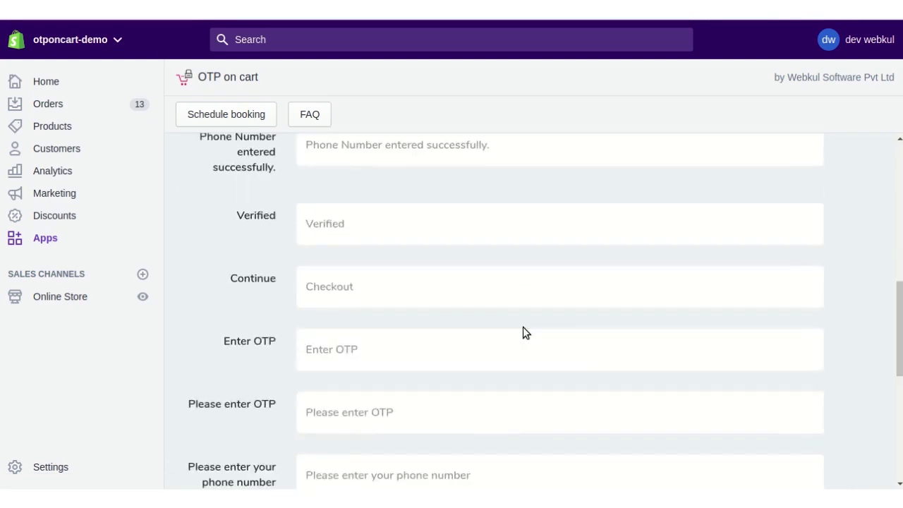
{"action": "scroll", "coordinate": [524, 331], "scroll_direction": "down", "scroll_amount": 5}
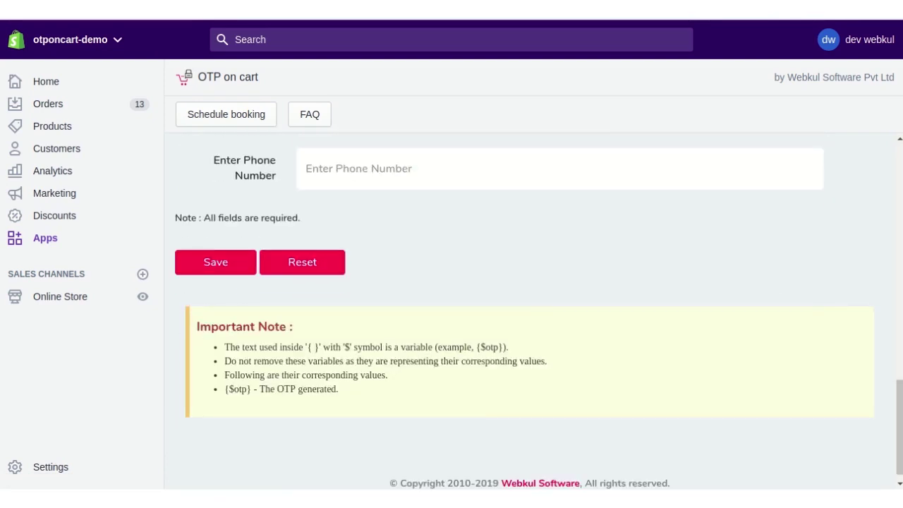
{"action": "left_click_drag", "start_coordinate": [899, 423], "coordinate": [889, 40]}
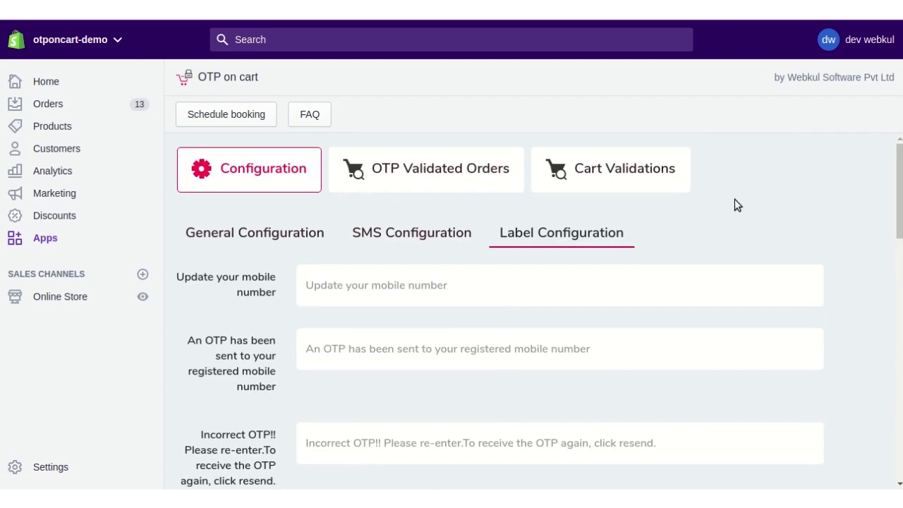
Open OTP Validated Orders and review verified orders #1004 through #1012
{"action": "left_click", "coordinate": [420, 178]}
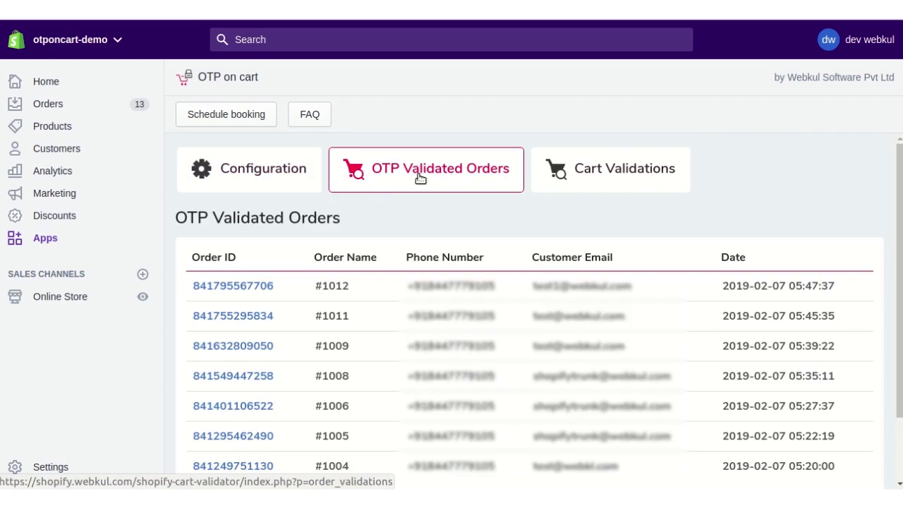
{"action": "scroll", "coordinate": [471, 314], "scroll_direction": "down", "scroll_amount": 2}
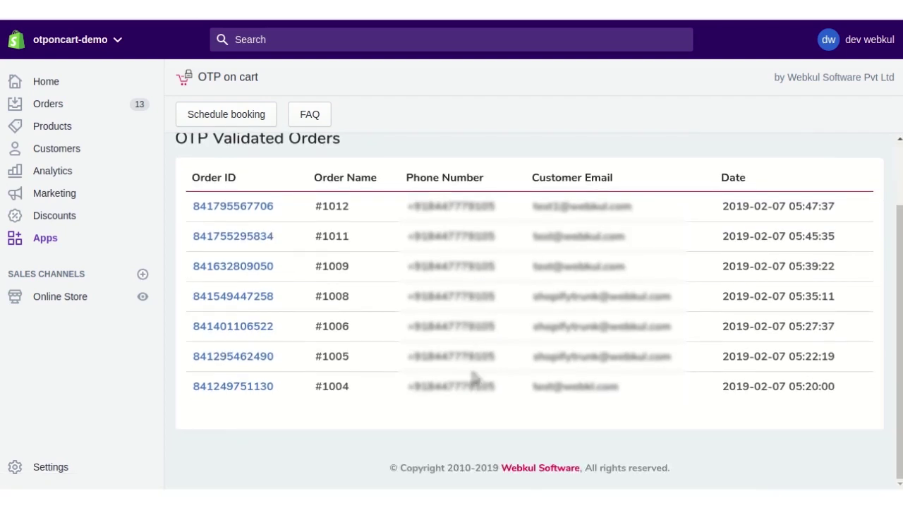
{"action": "scroll", "coordinate": [473, 378], "scroll_direction": "up", "scroll_amount": 2}
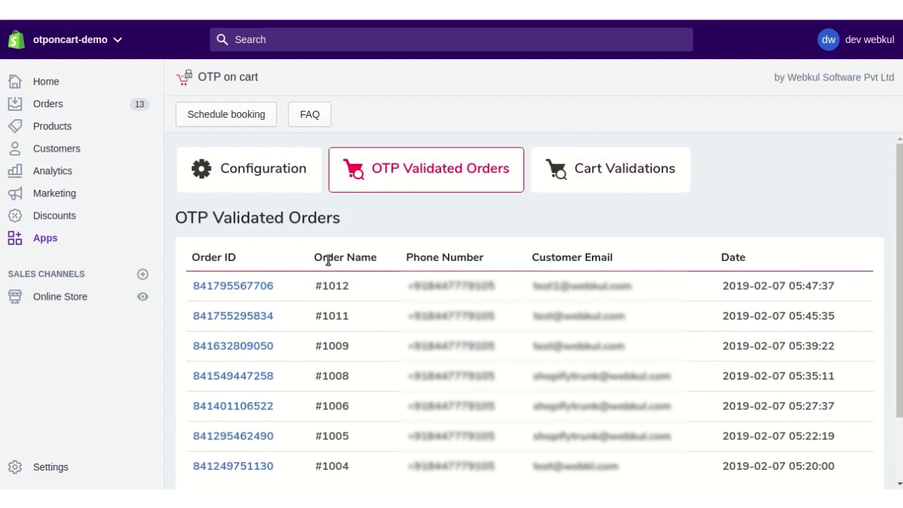
{"action": "left_click", "coordinate": [221, 289]}
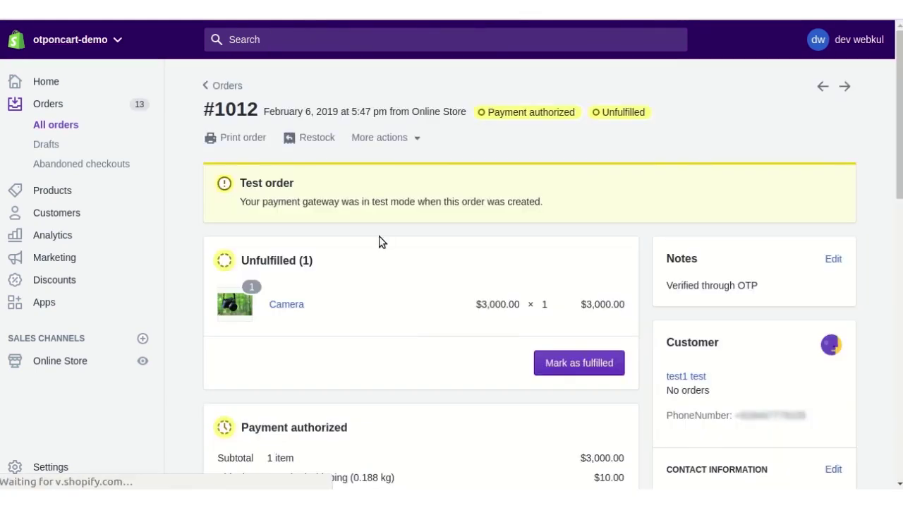
{"action": "scroll", "coordinate": [386, 247], "scroll_direction": "down", "scroll_amount": 5}
{"action": "scroll", "coordinate": [386, 246], "scroll_direction": "up", "scroll_amount": 5}
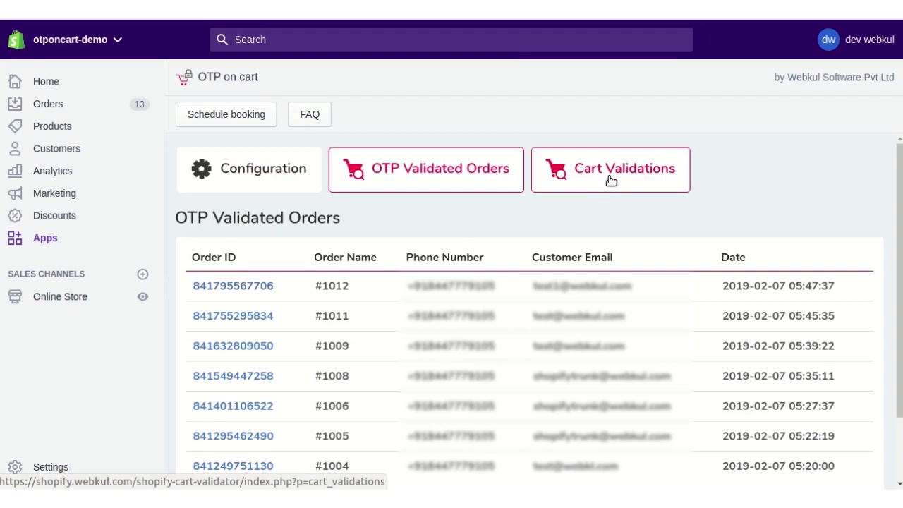
Browse the Cart Validations table of cart tokens, dates and Yes/No status, then return to Configuration
{"action": "left_click", "coordinate": [611, 181]}
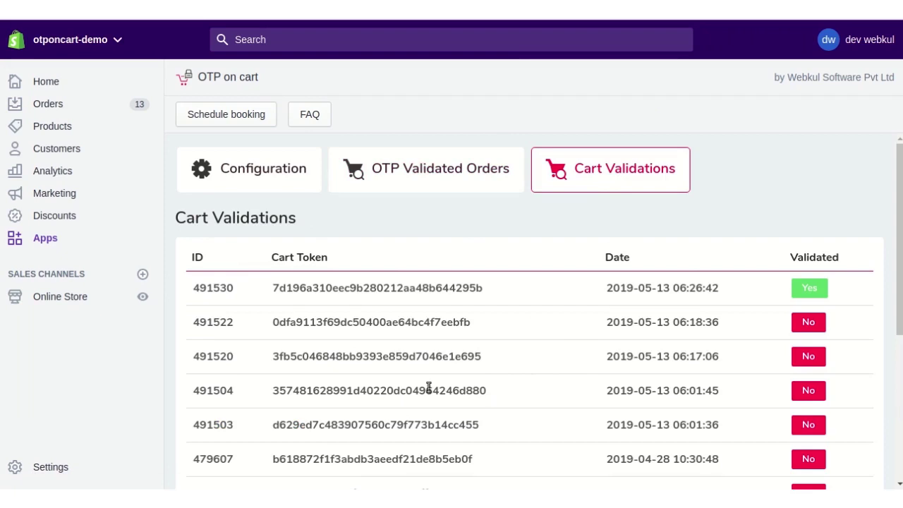
{"action": "scroll", "coordinate": [421, 388], "scroll_direction": "down", "scroll_amount": 1}
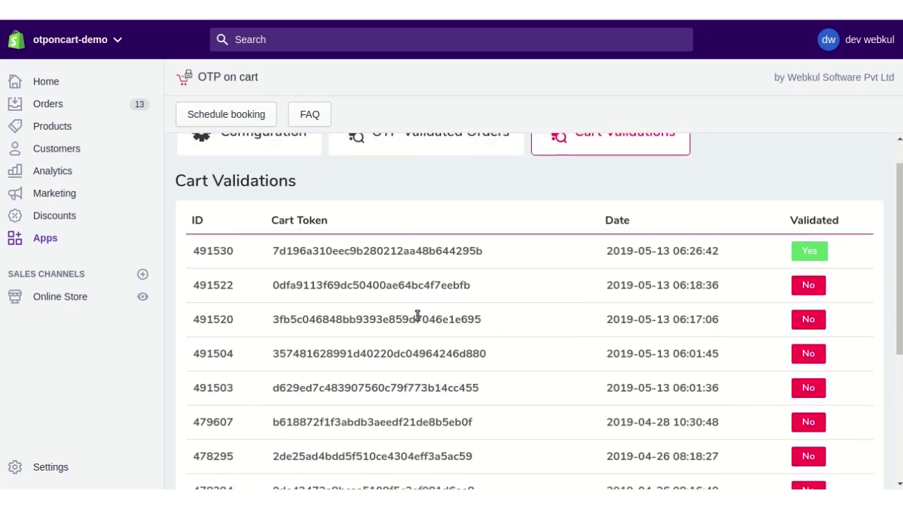
{"action": "scroll", "coordinate": [632, 257], "scroll_direction": "up", "scroll_amount": 1}
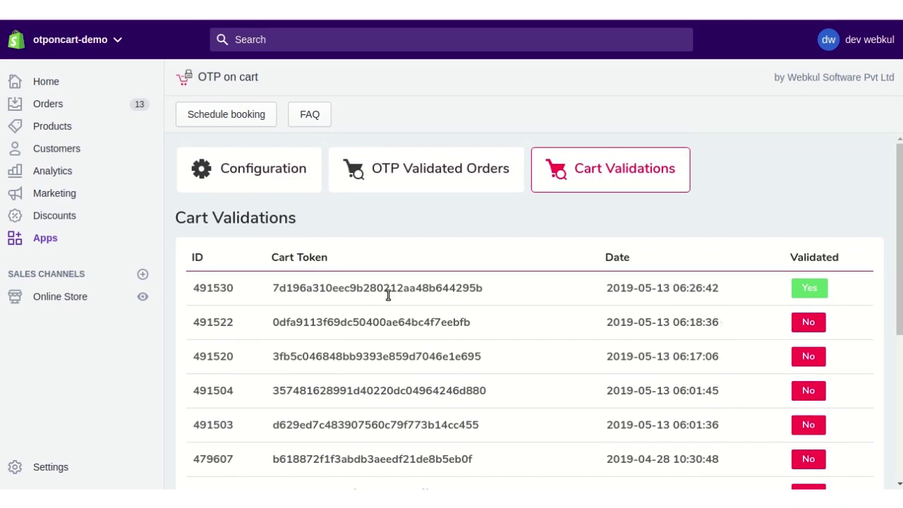
{"action": "scroll", "coordinate": [421, 403], "scroll_direction": "down", "scroll_amount": 2}
{"action": "scroll", "coordinate": [459, 388], "scroll_direction": "up", "scroll_amount": 2}
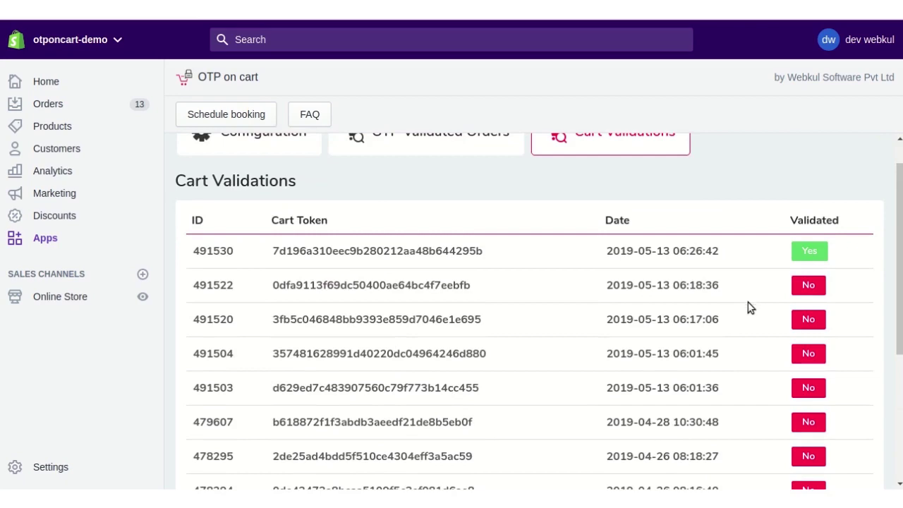
{"action": "scroll", "coordinate": [738, 307], "scroll_direction": "down", "scroll_amount": 2}
{"action": "scroll", "coordinate": [738, 307], "scroll_direction": "up", "scroll_amount": 3}
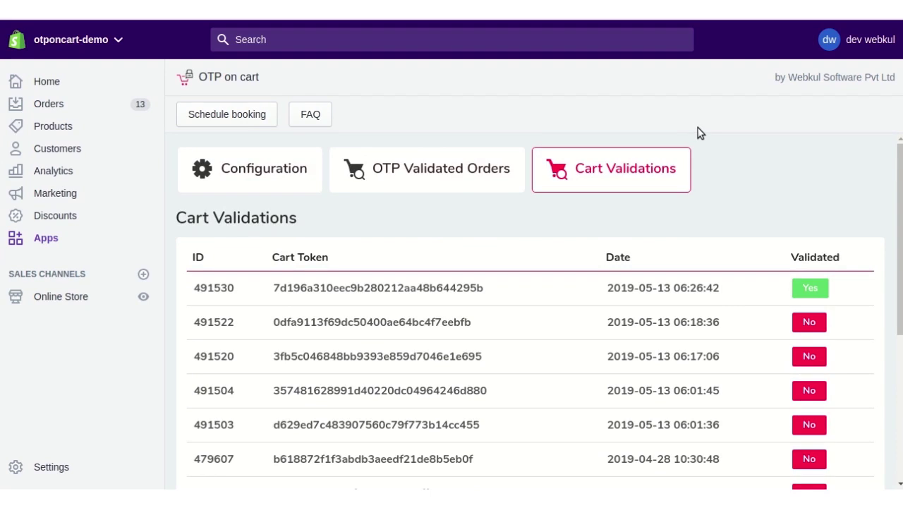
{"action": "left_click", "coordinate": [247, 171]}
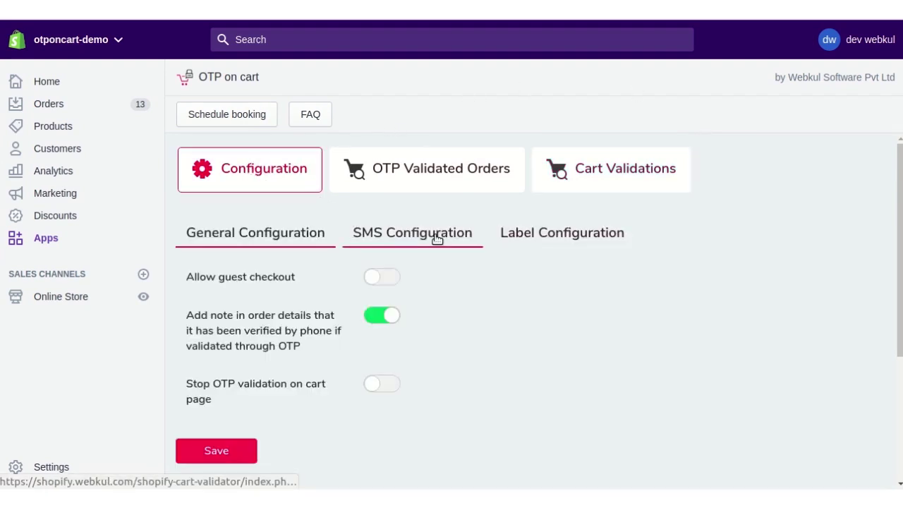
In SMS Configuration's Installation Steps, select the Phone Number snippet for customers/register.liquid
{"action": "left_click", "coordinate": [436, 239]}
{"action": "scroll", "coordinate": [451, 246], "scroll_direction": "down", "scroll_amount": 3}
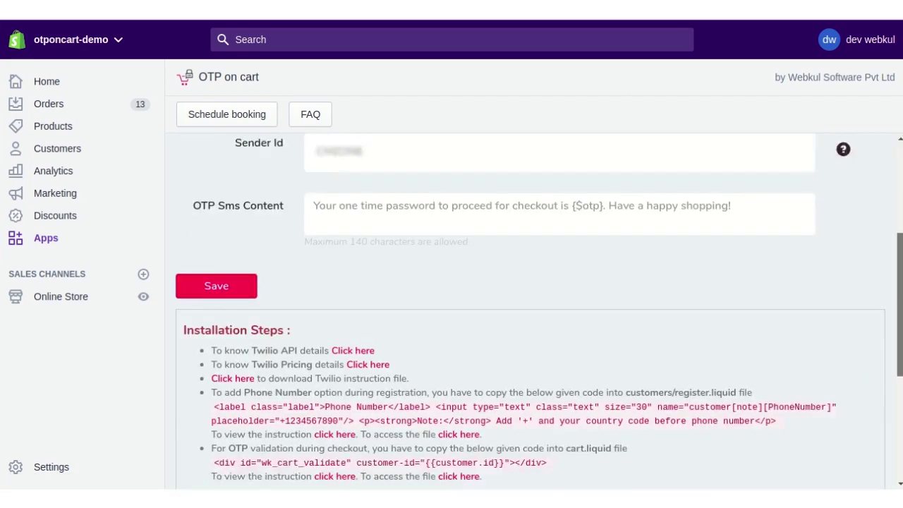
{"action": "scroll", "coordinate": [484, 238], "scroll_direction": "down", "scroll_amount": 2}
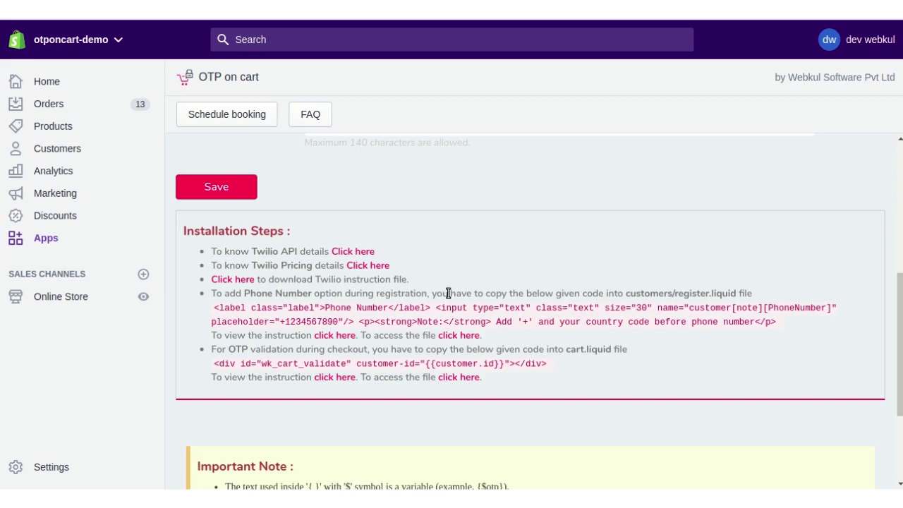
{"action": "left_click_drag", "start_coordinate": [212, 309], "coordinate": [806, 323]}
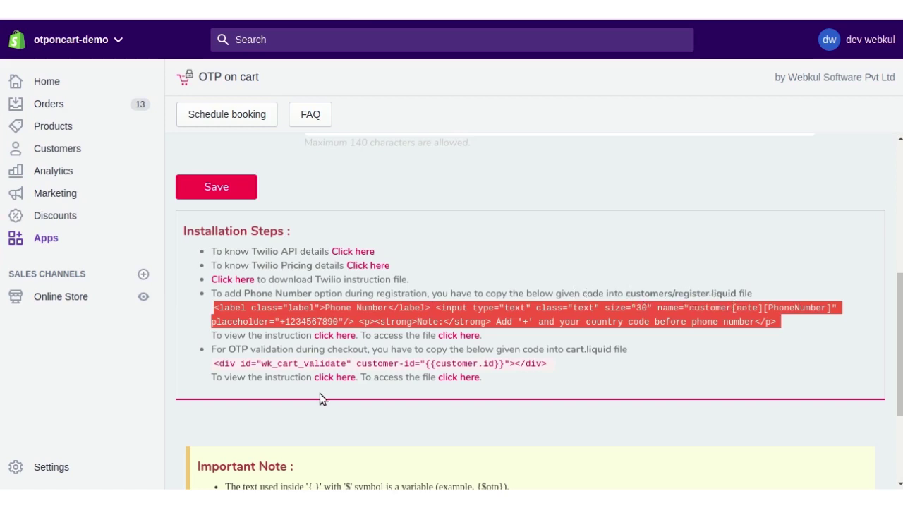
{"action": "left_click", "coordinate": [336, 337]}
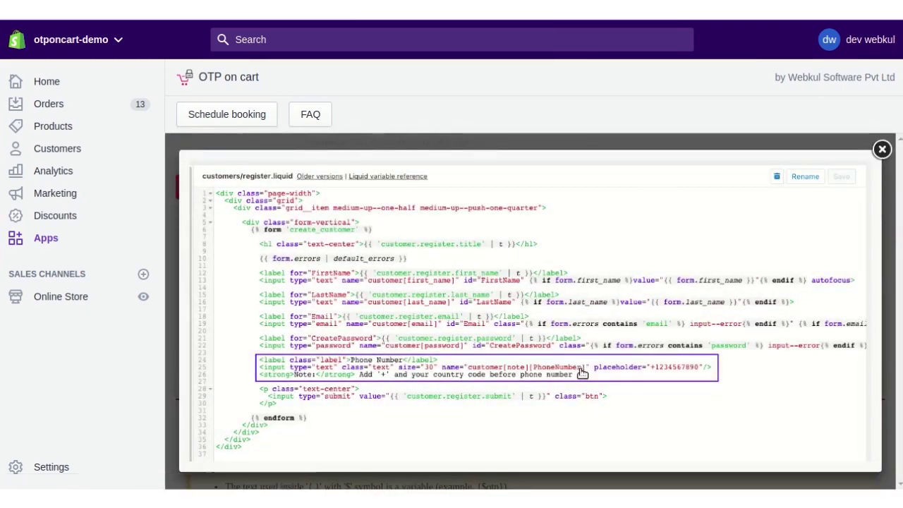
{"action": "left_click", "coordinate": [882, 148]}
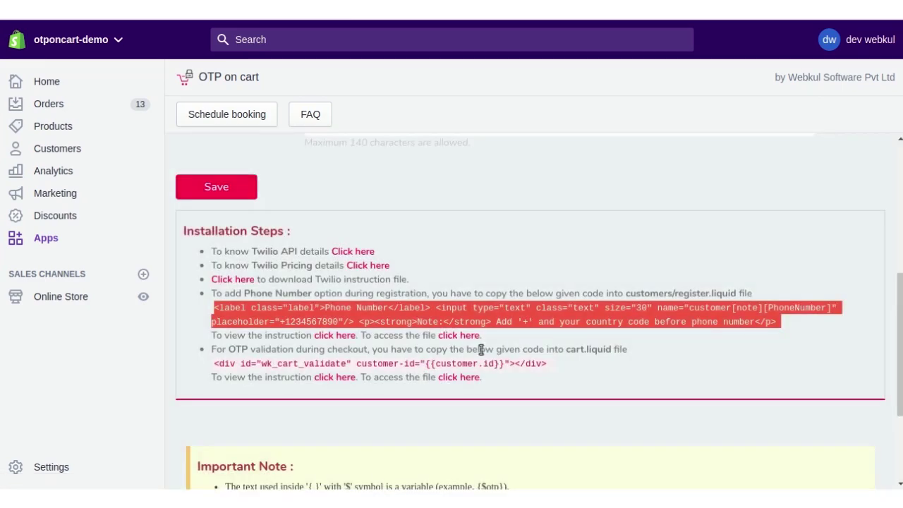
{"action": "left_click", "coordinate": [459, 335]}
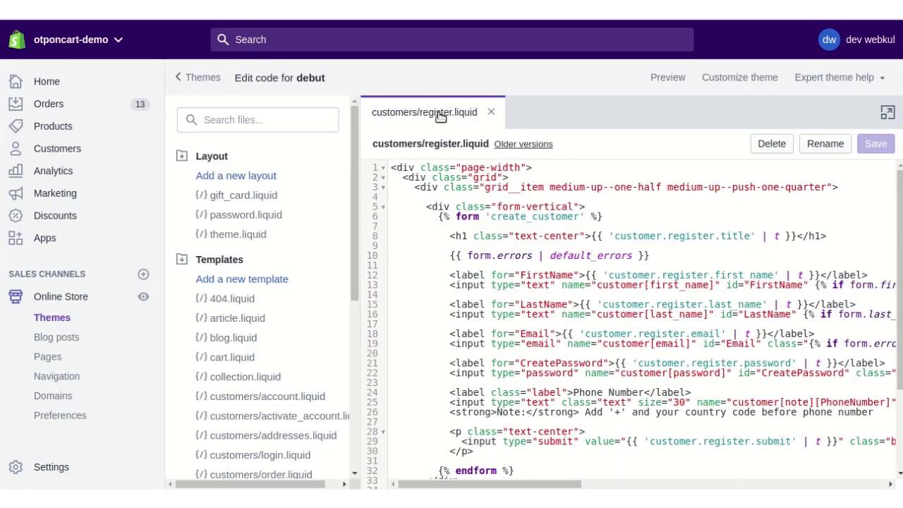
{"action": "left_click", "coordinate": [343, 23]}
{"action": "left_click", "coordinate": [343, 349]}
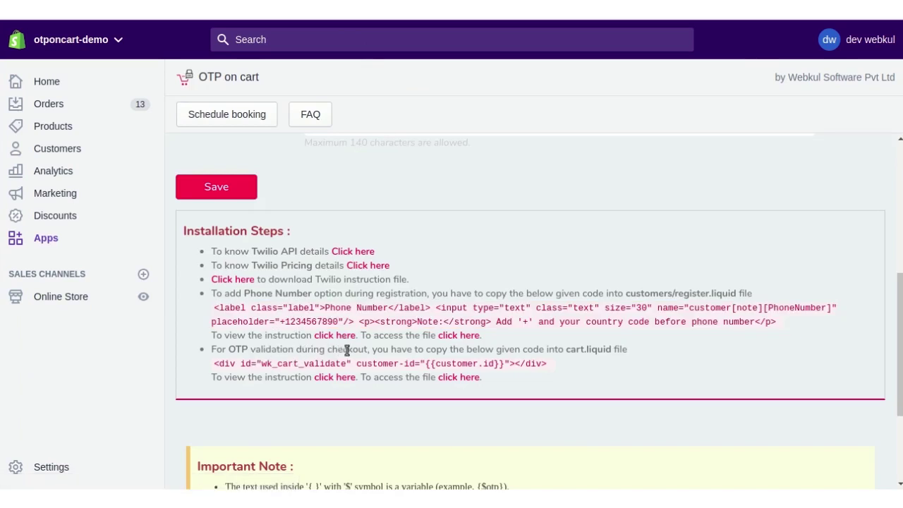
Select the cart.liquid OTP validation snippet, view its placement image, and open the theme file
{"action": "left_click_drag", "start_coordinate": [211, 367], "coordinate": [591, 357]}
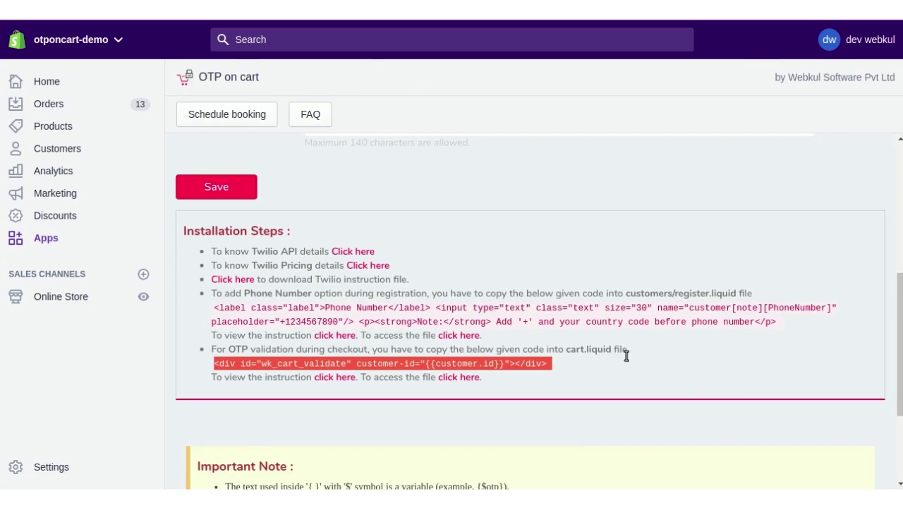
{"action": "left_click", "coordinate": [336, 378]}
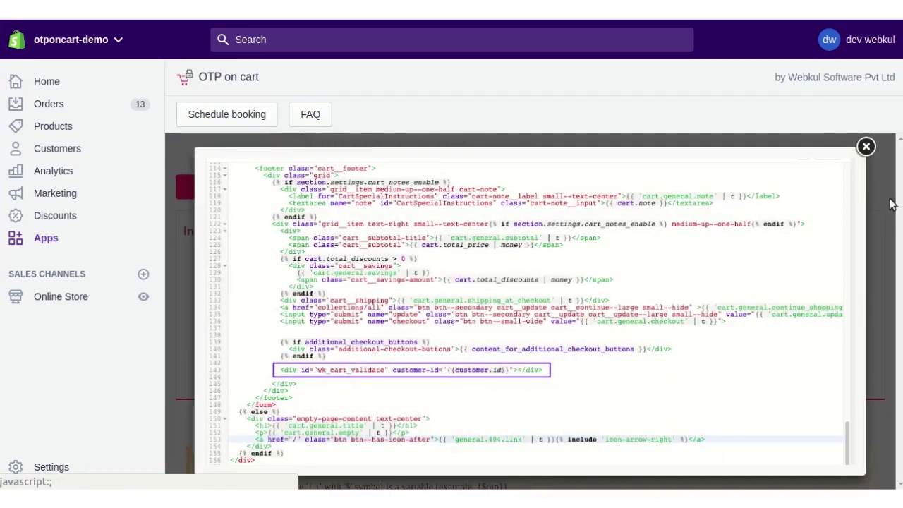
{"action": "left_click", "coordinate": [866, 147]}
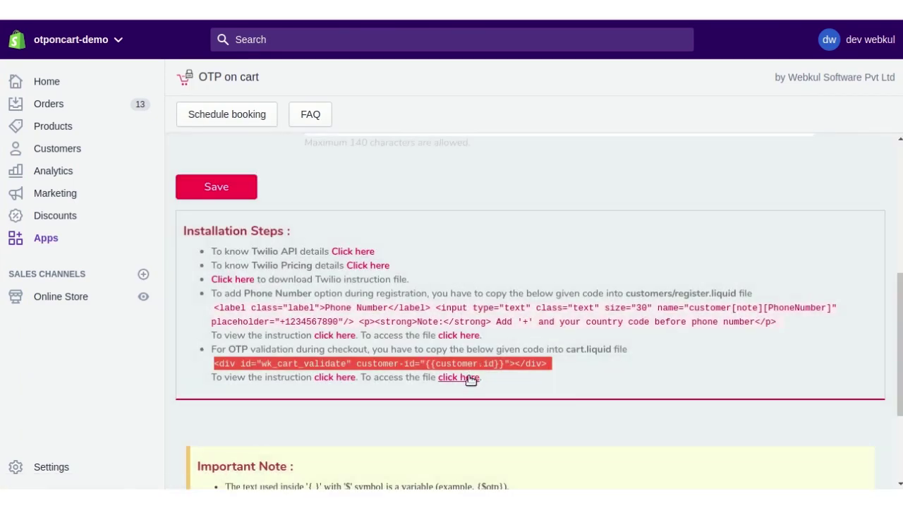
{"action": "left_click", "coordinate": [471, 378]}
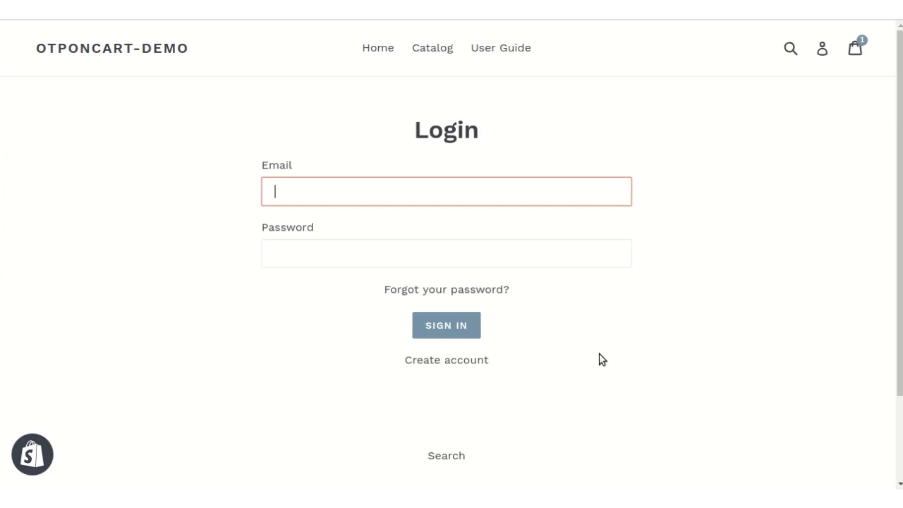
Add two Apples from the catalog to the cart ($20.00 subtotal) and proceed to checkout
{"action": "left_click", "coordinate": [446, 47]}
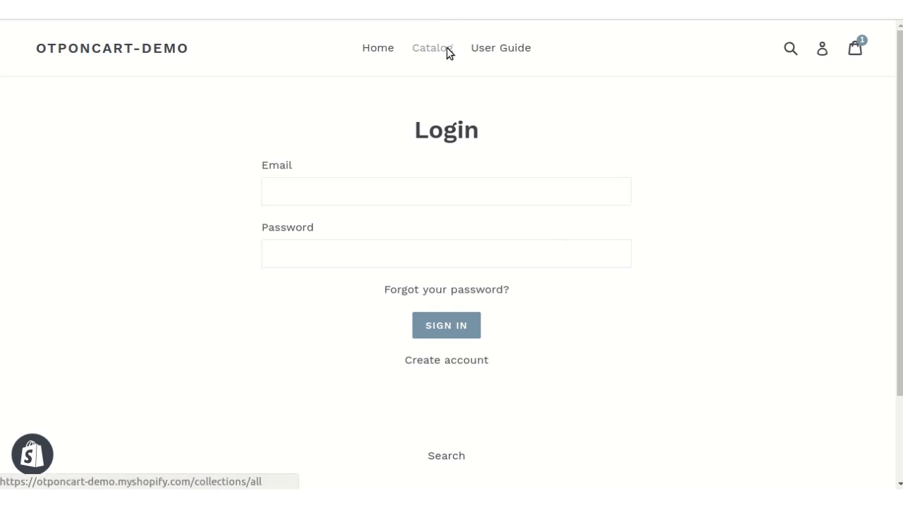
{"action": "left_click", "coordinate": [123, 323]}
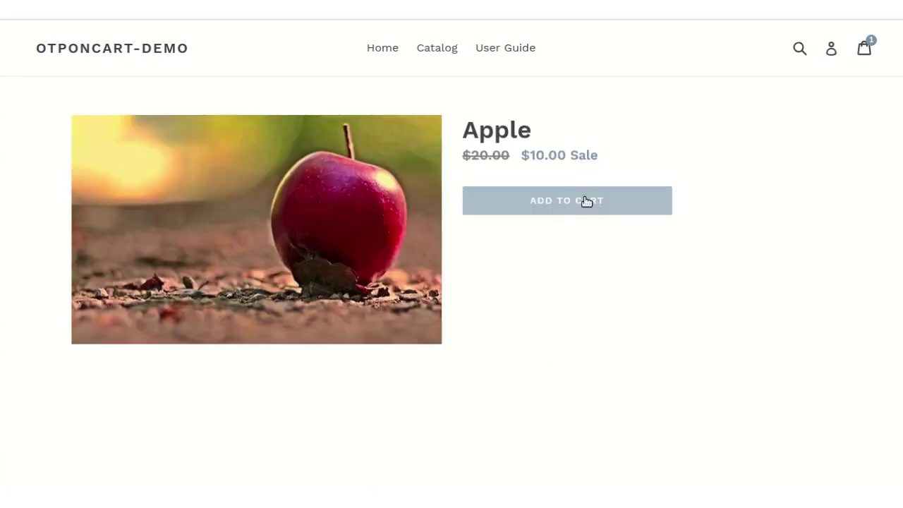
{"action": "left_click", "coordinate": [598, 211]}
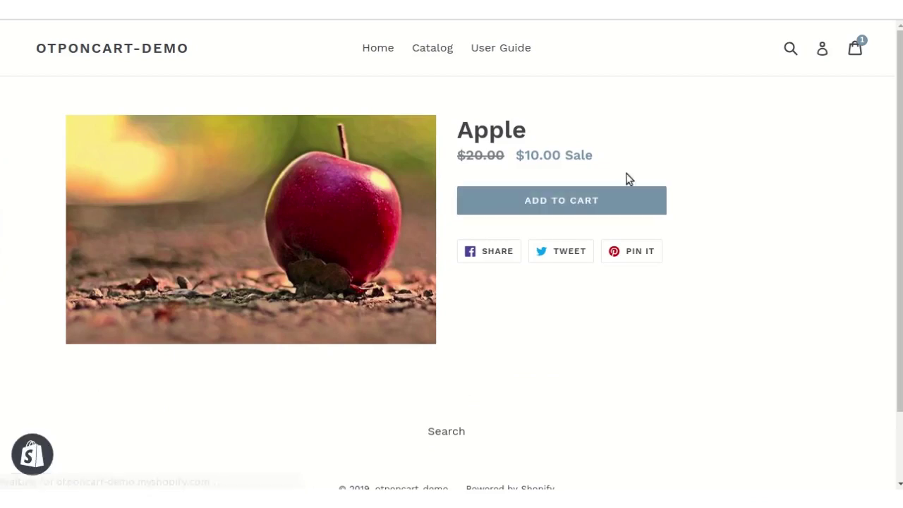
{"action": "left_click", "coordinate": [626, 199]}
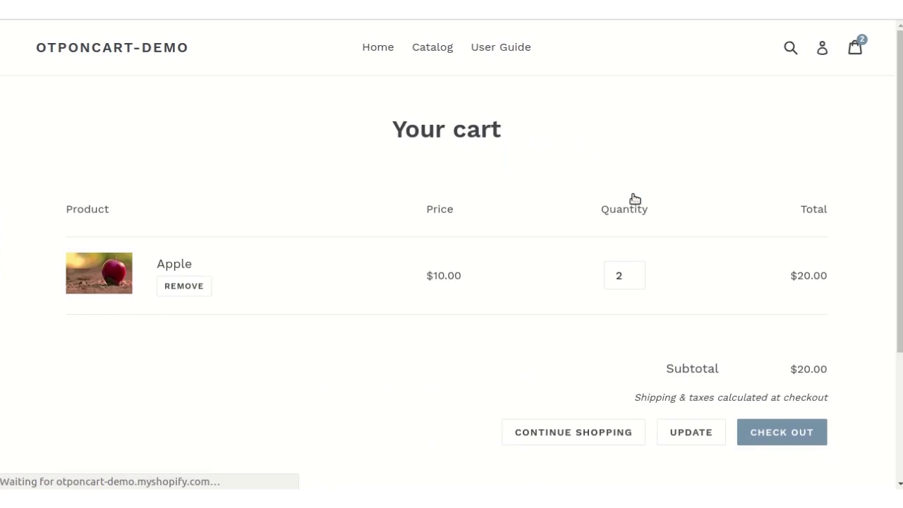
{"action": "scroll", "coordinate": [631, 200], "scroll_direction": "down", "scroll_amount": 1}
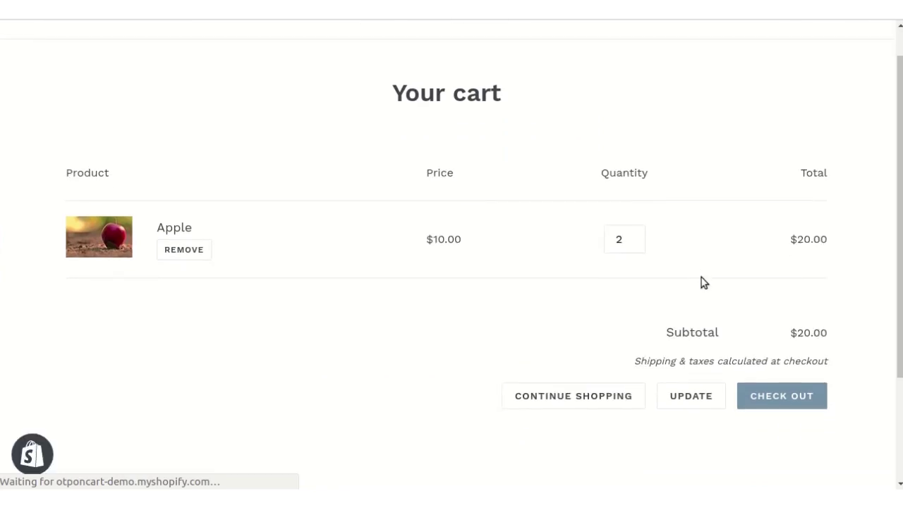
{"action": "left_click", "coordinate": [780, 404]}
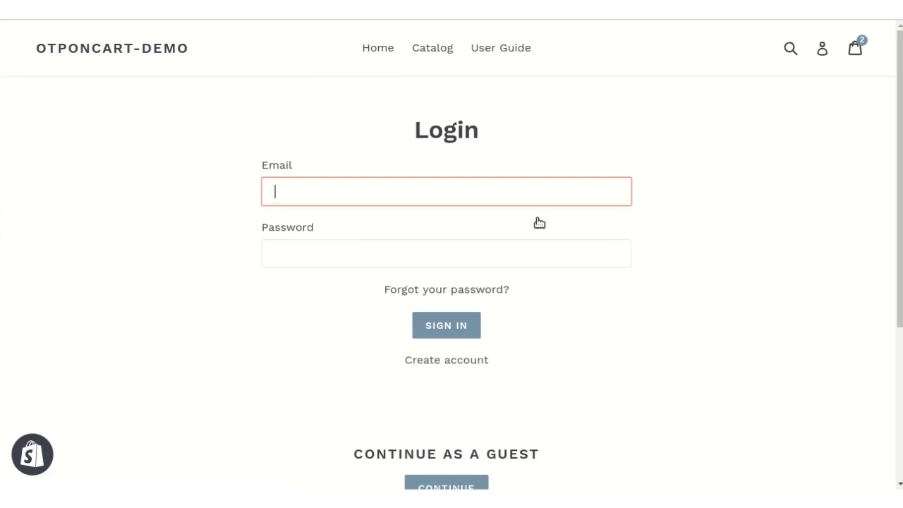
Log in with the saved customer e-mail and account password, returning to the $20.00 two-Apple cart
{"action": "left_click", "coordinate": [464, 370]}
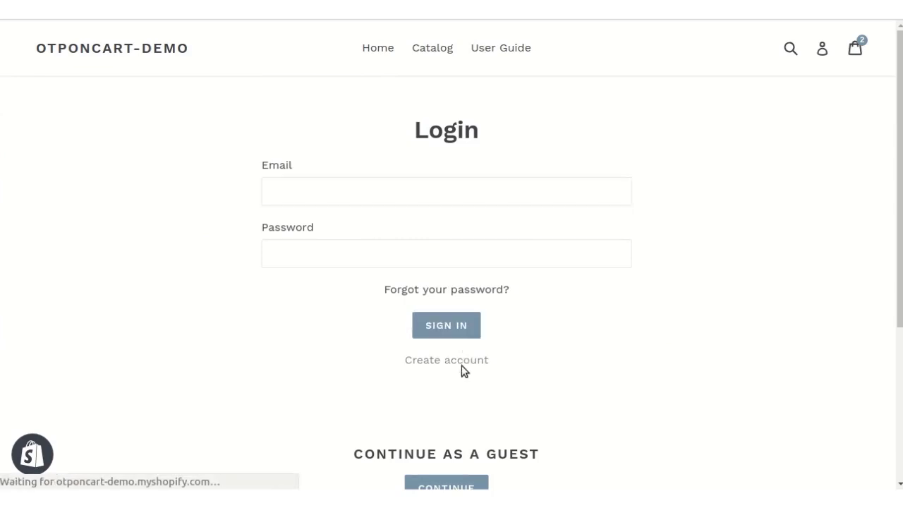
{"action": "scroll", "coordinate": [461, 357], "scroll_direction": "down", "scroll_amount": 4}
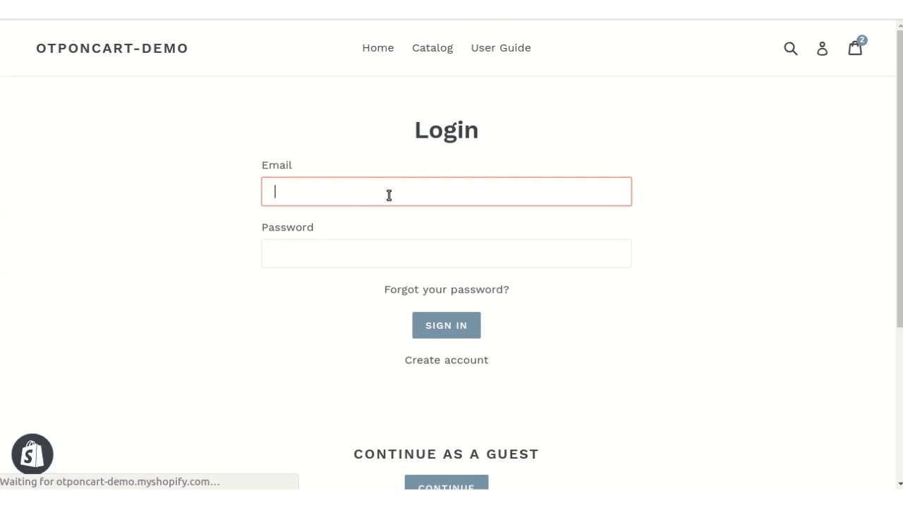
{"action": "type", "text": "mansi"}
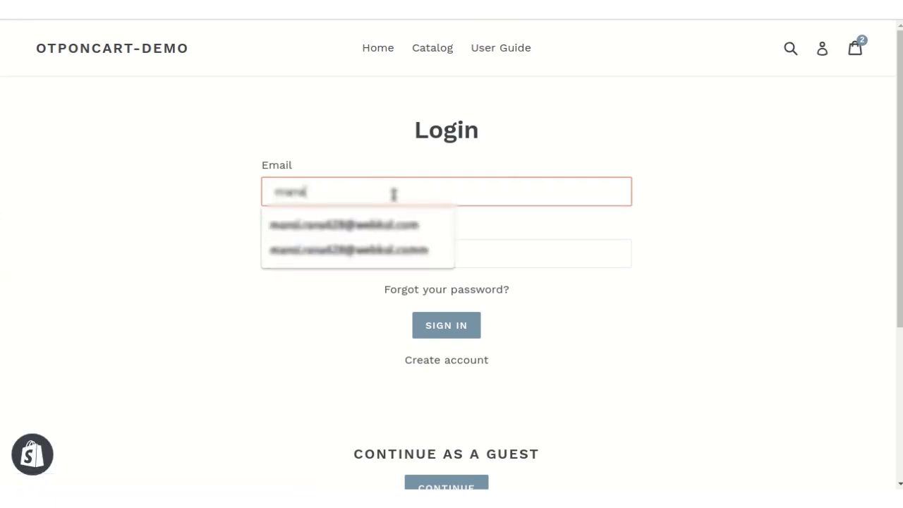
{"action": "left_click", "coordinate": [405, 250]}
{"action": "left_click", "coordinate": [417, 258]}
{"action": "type", "text": "********"}
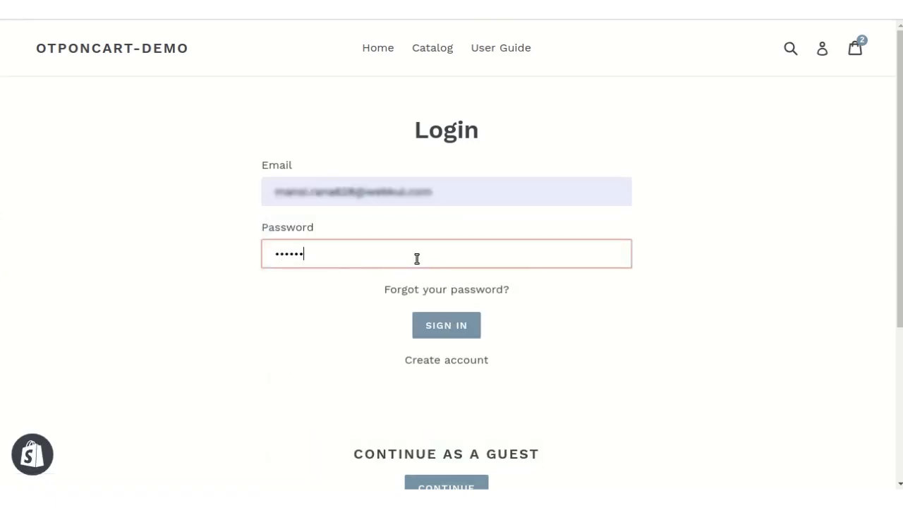
{"action": "type", "text": "*"}
{"action": "key", "text": "Return"}
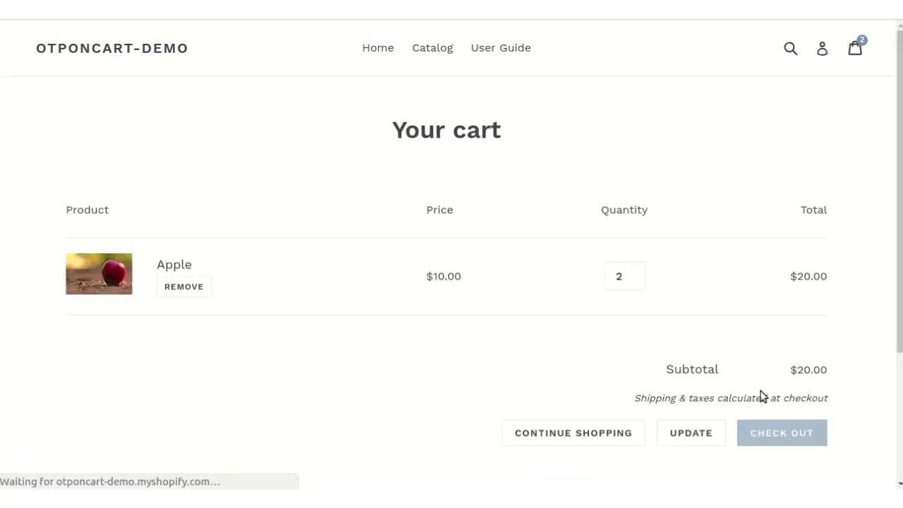
{"action": "left_click", "coordinate": [778, 434]}
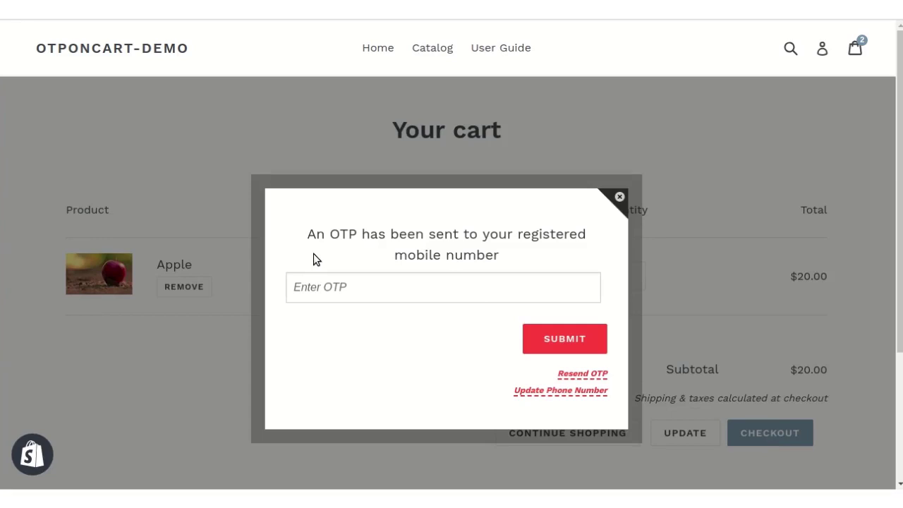
{"action": "left_click", "coordinate": [589, 374]}
{"action": "left_click", "coordinate": [564, 395]}
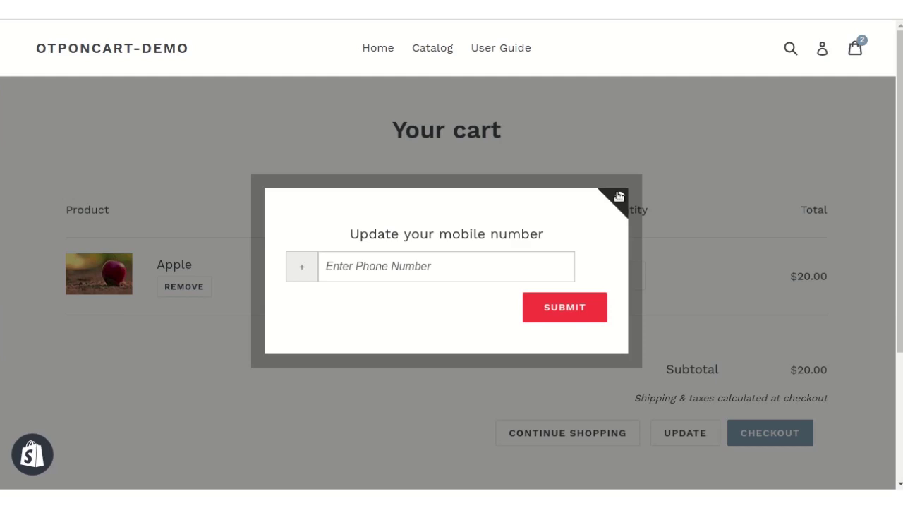
{"action": "left_click", "coordinate": [618, 197]}
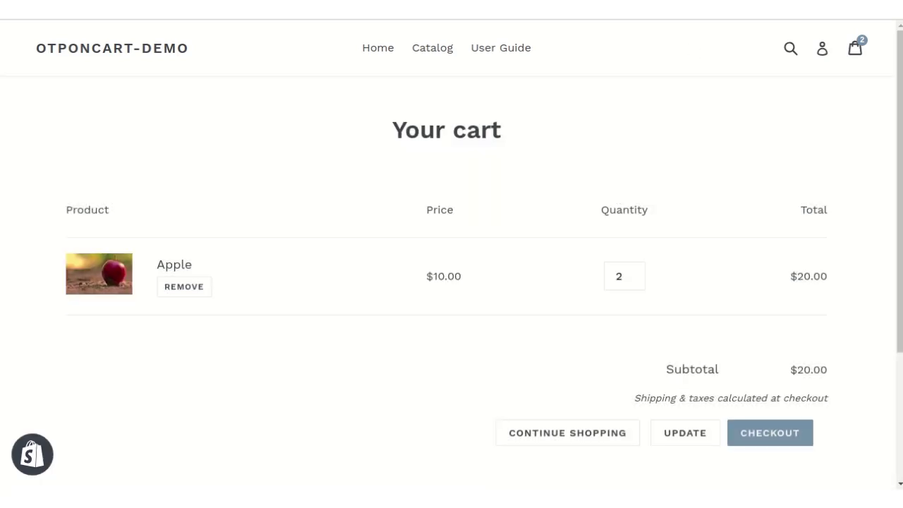